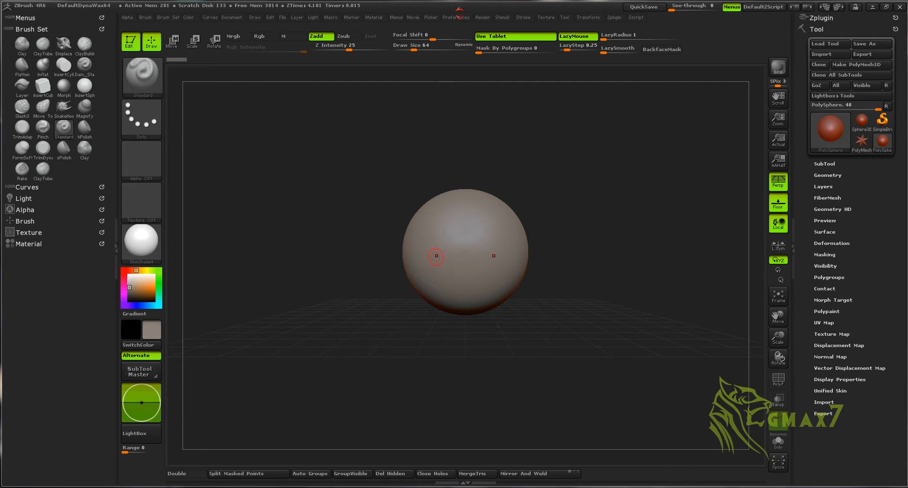
Turn on interface customization in the Preferences Config options
left_click(456, 17)
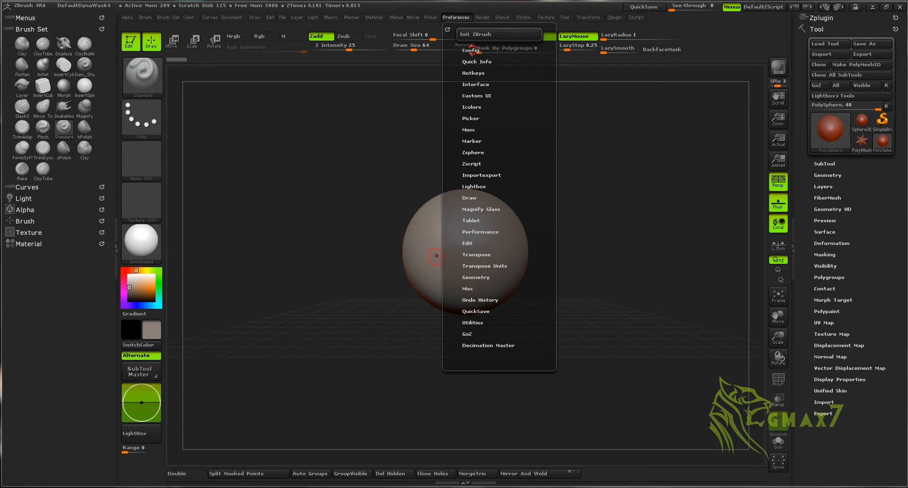
left_click(471, 50)
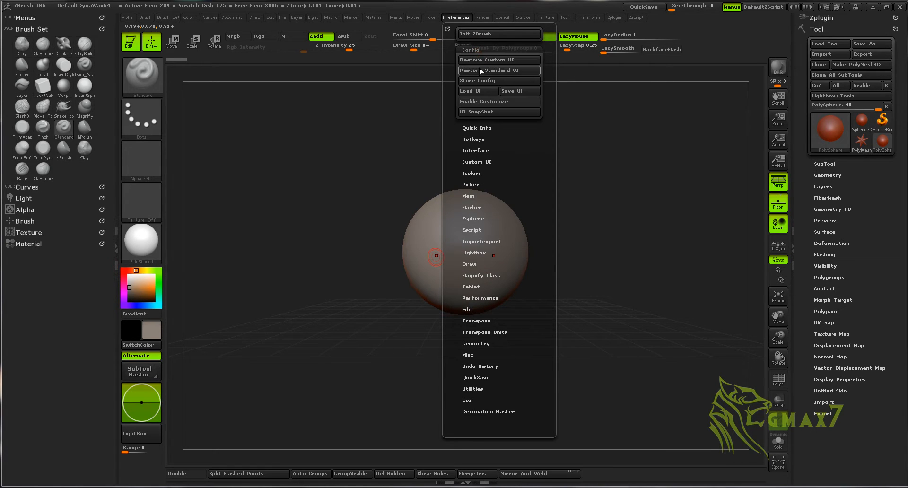
left_click(482, 102)
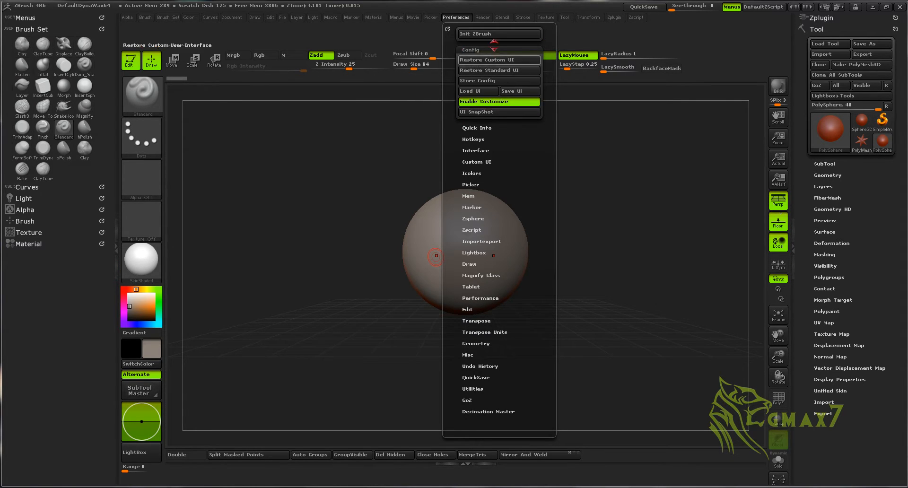
Restore the standard user interface from the Preferences Config options
left_click(491, 60)
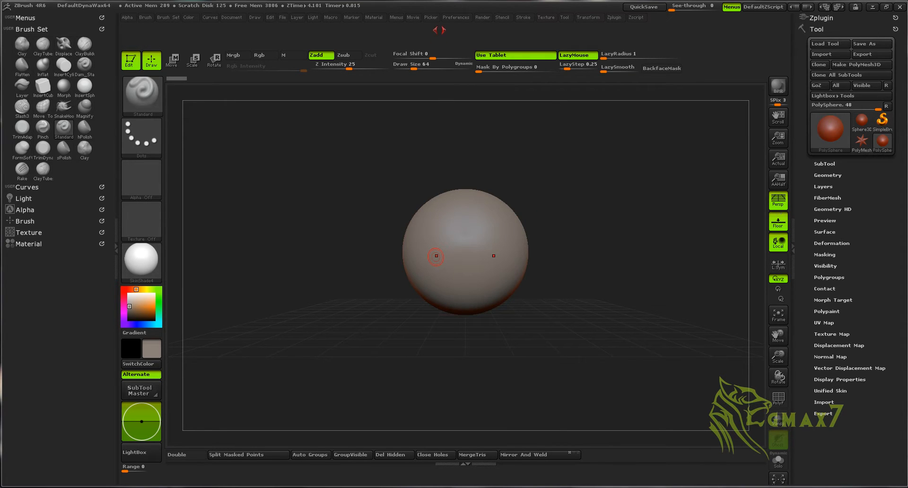
left_click(456, 17)
left_click(473, 49)
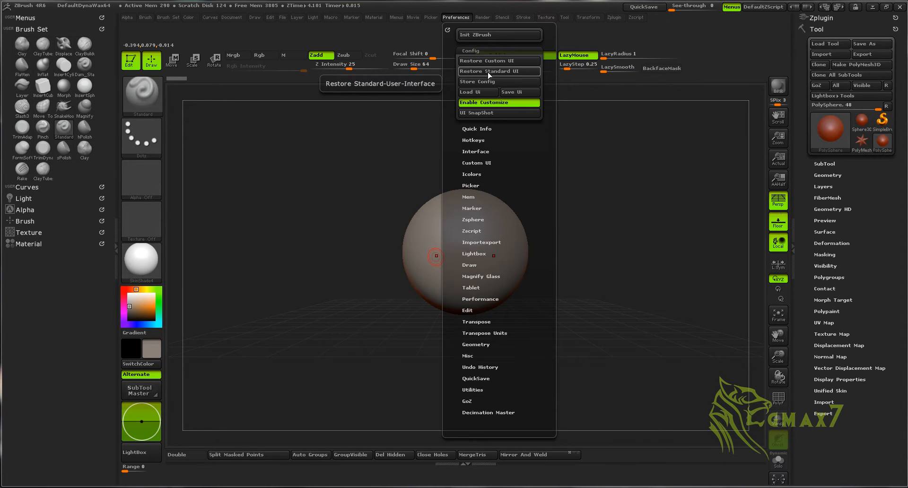
left_click(488, 71)
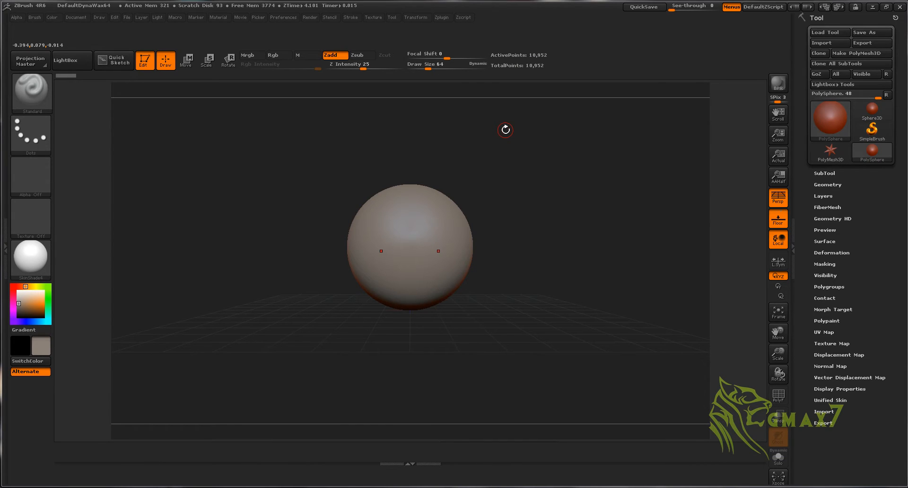
Dock the Preferences palette in the tray above the Tool palette and expand its Config options
left_click(283, 17)
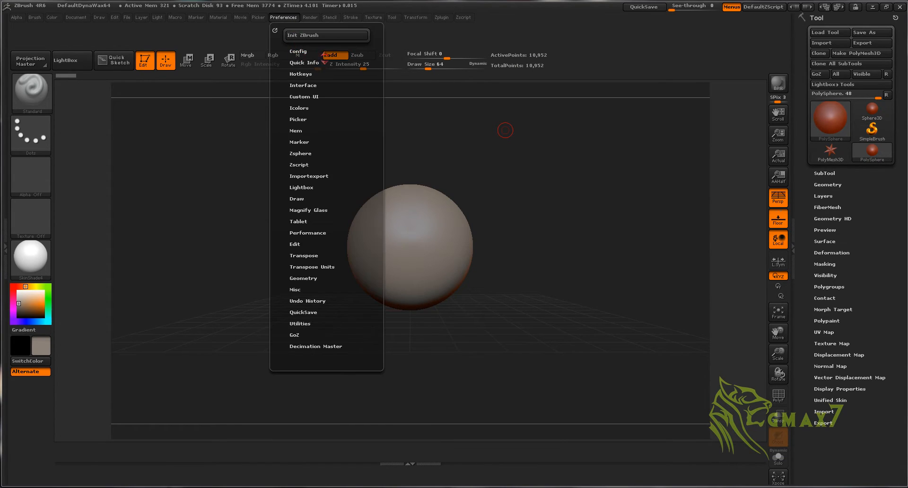
left_click_drag(274, 31, 847, 28)
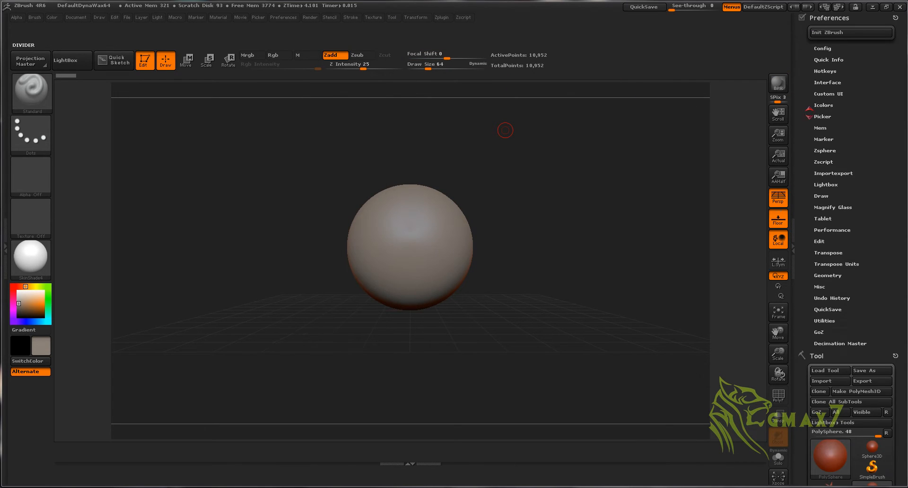
left_click(827, 49)
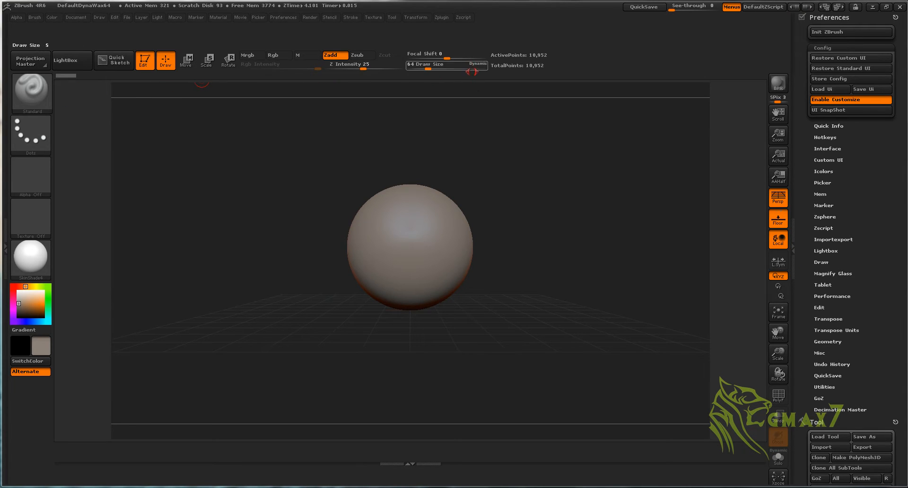
Change the switch button pressed color to bright green in the Icolors interface color settings
left_click(824, 159)
left_click(827, 94)
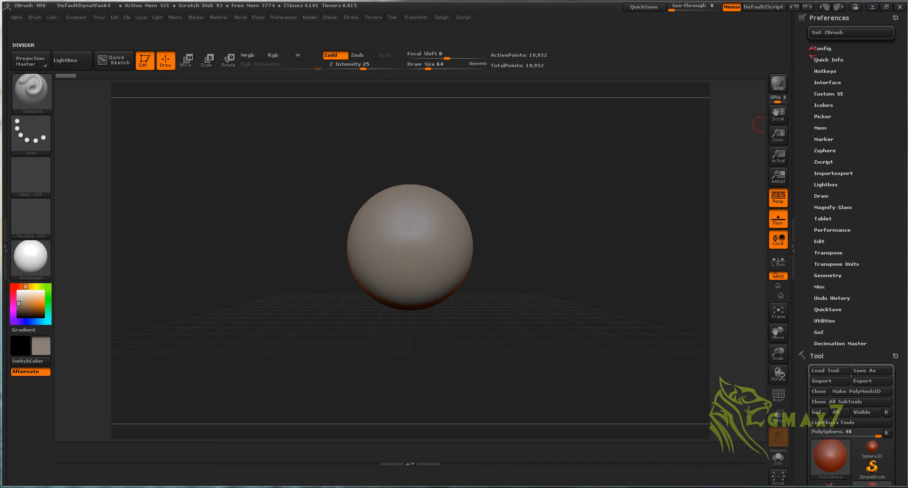
left_click(824, 105)
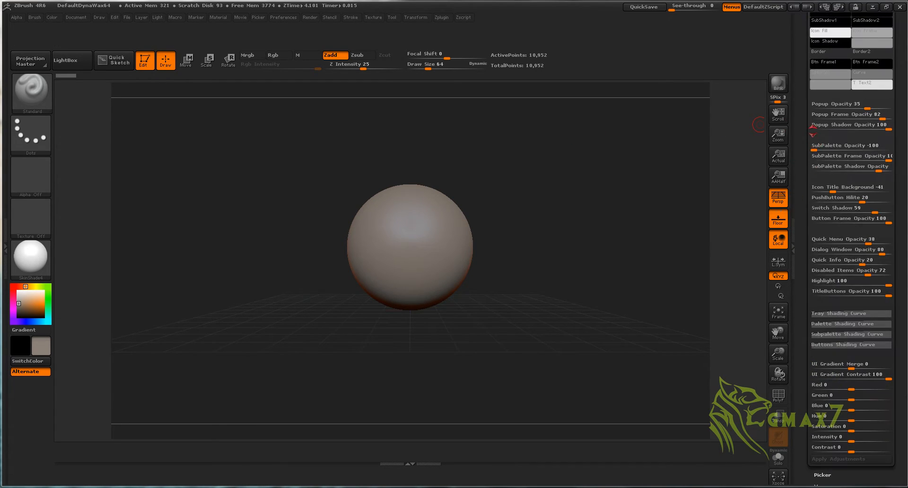
mouse_move(804, 115)
left_mouse_down()
mouse_move(809, 191)
mouse_move(814, 112)
left_mouse_up()
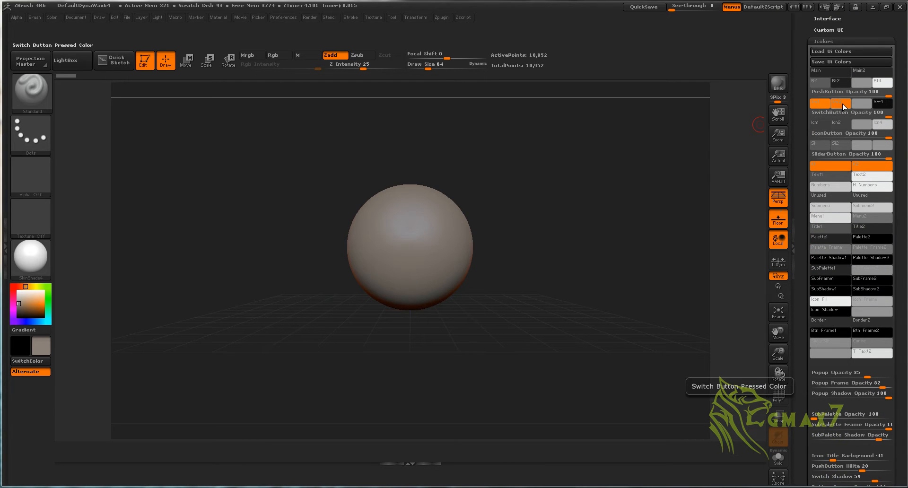
mouse_move(841, 107)
left_mouse_down()
mouse_move(755, 125)
mouse_move(462, 134)
mouse_move(262, 157)
mouse_move(174, 172)
mouse_move(92, 208)
mouse_move(158, 84)
mouse_move(156, 60)
mouse_move(259, 72)
mouse_move(183, 147)
mouse_move(142, 225)
mouse_move(47, 296)
mouse_move(41, 291)
mouse_move(47, 287)
mouse_move(42, 328)
mouse_move(47, 287)
left_mouse_up()
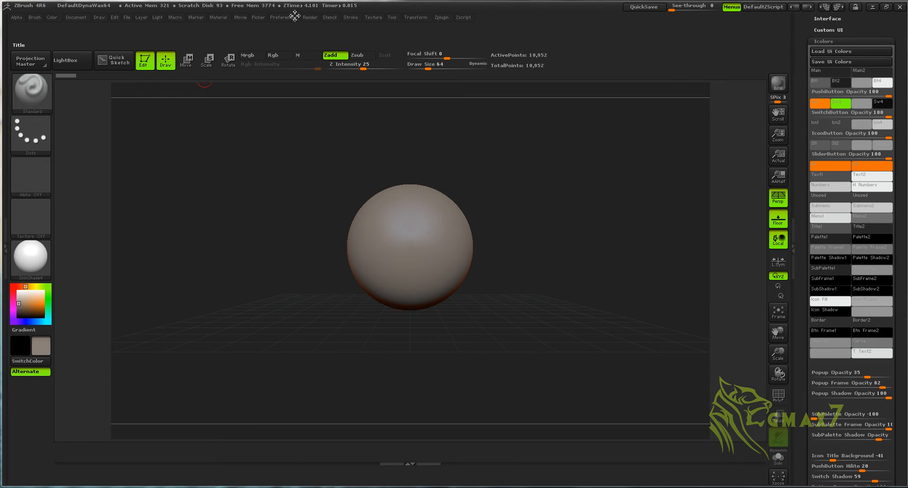
Open the empty-side tray and dock the Brush palette in it beneath the Material palette
left_click(6, 169)
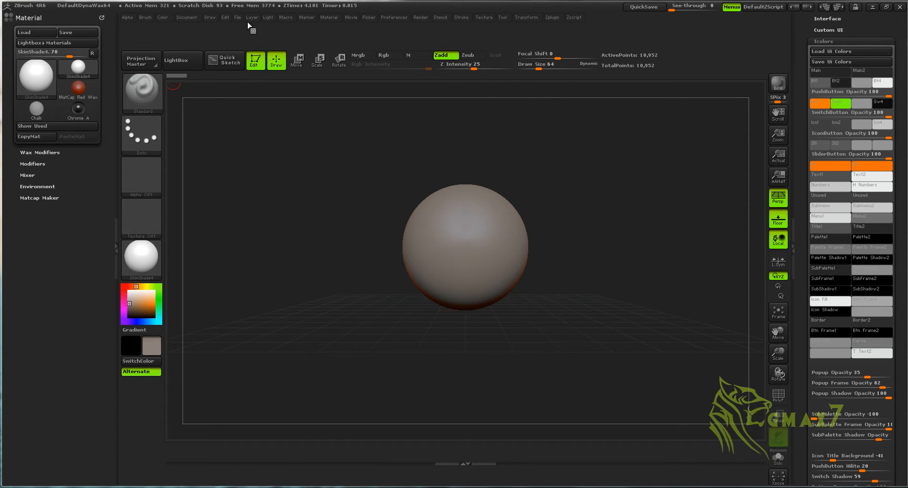
left_click(146, 21)
mouse_move(143, 29)
left_mouse_down()
mouse_move(37, 239)
mouse_move(31, 222)
left_mouse_up()
mouse_move(21, 334)
left_mouse_down()
mouse_move(17, 289)
mouse_move(18, 390)
left_mouse_up()
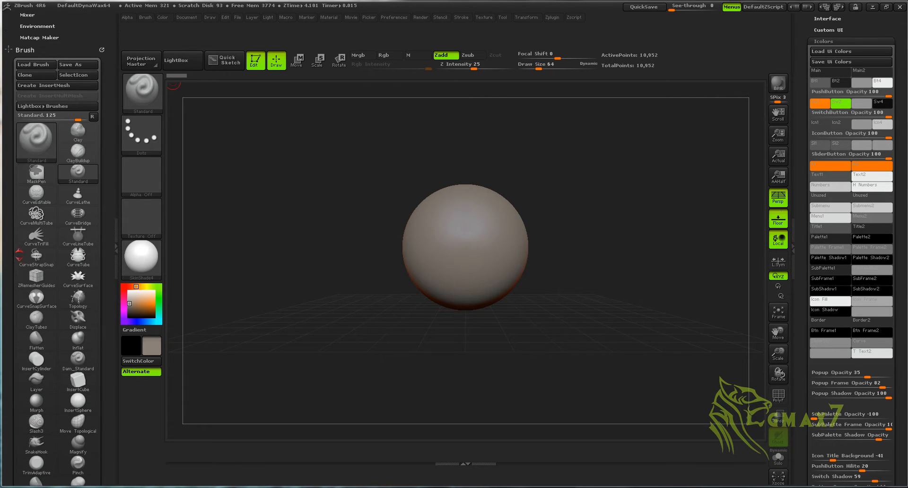
left_click(78, 165)
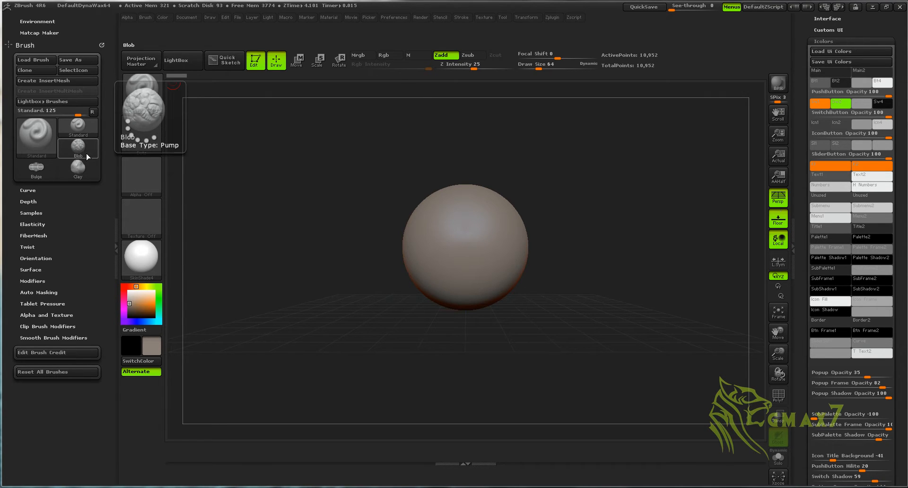
Add a Blob brush shortcut to the shelf beneath Alternate and activate the Blob brush from it
key("ctrl")
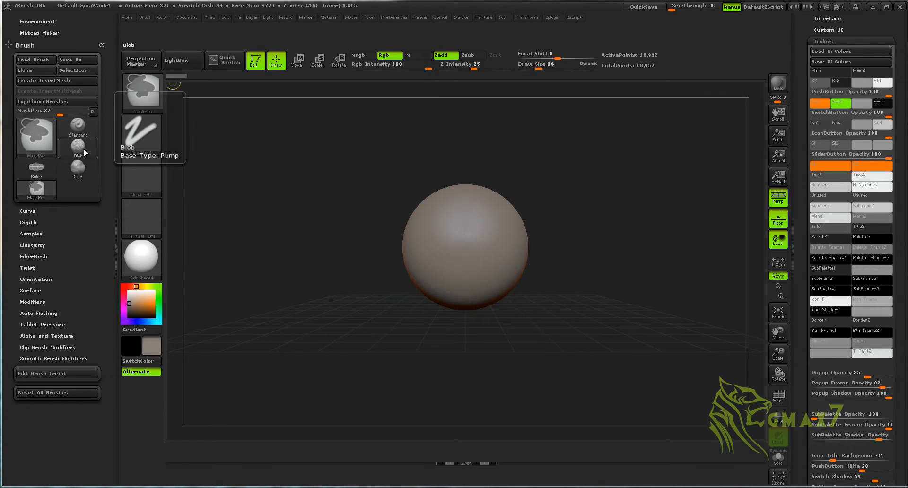
mouse_move(85, 152)
left_mouse_down("ctrl+alt")
mouse_move(227, 223)
mouse_move(192, 348)
mouse_move(149, 413)
mouse_move(138, 394)
left_mouse_up("ctrl+alt")
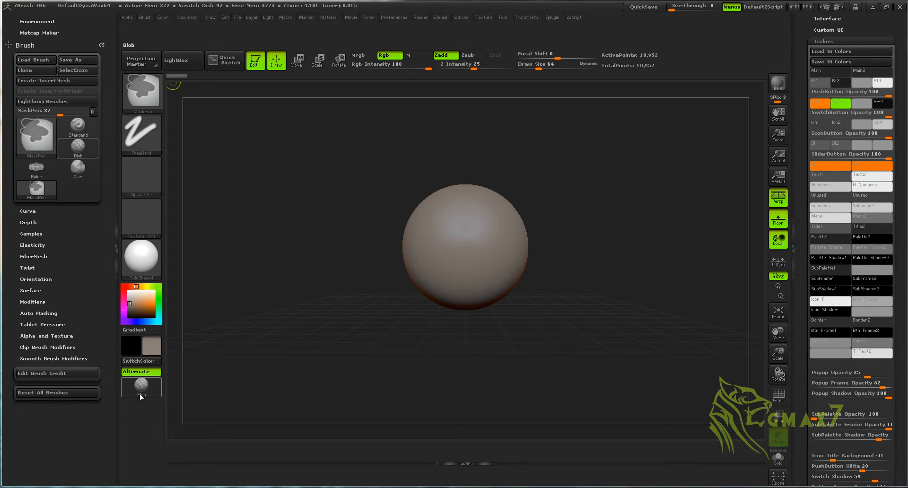
key("ctrl")
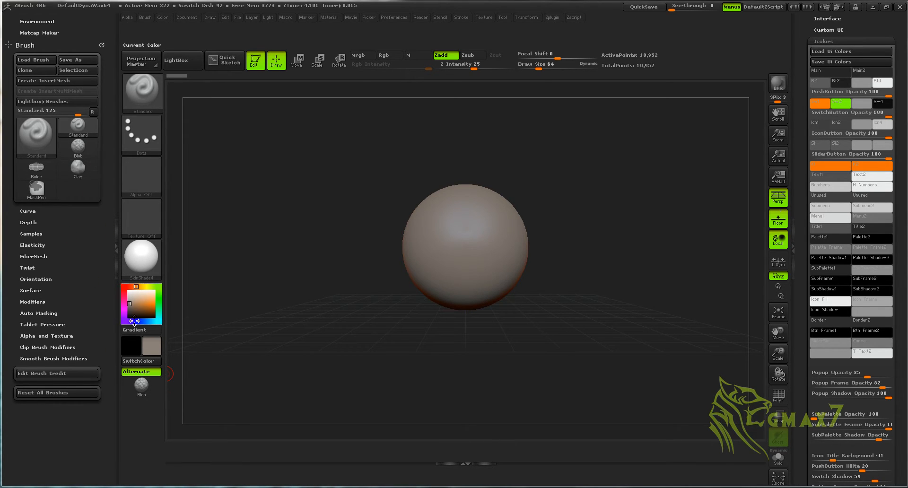
left_click(155, 394)
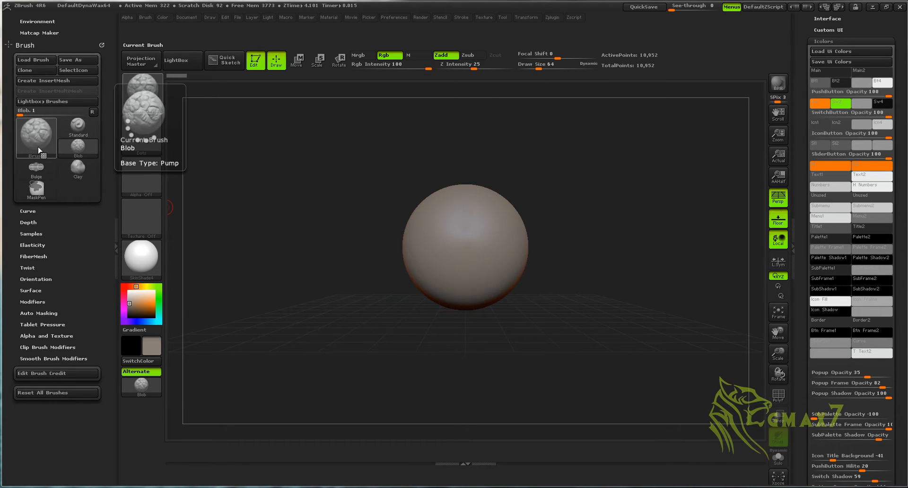
Add the Current Brush thumbnail to the shelf beneath the Blob shortcut and try out both new shelf items
key("ctrl")
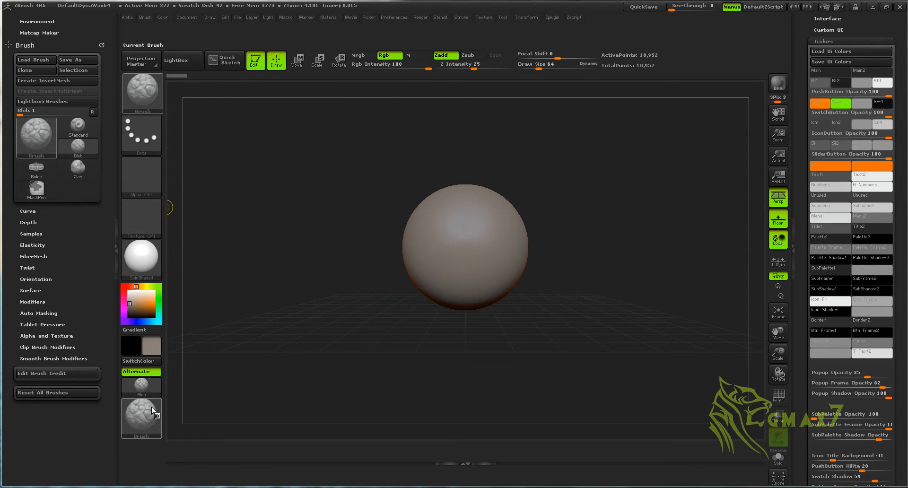
left_click(155, 424)
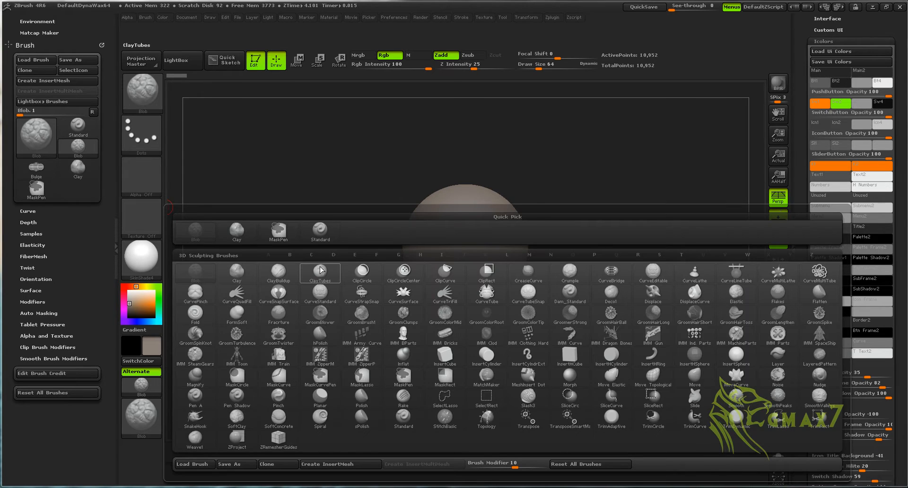
mouse_move(368, 338)
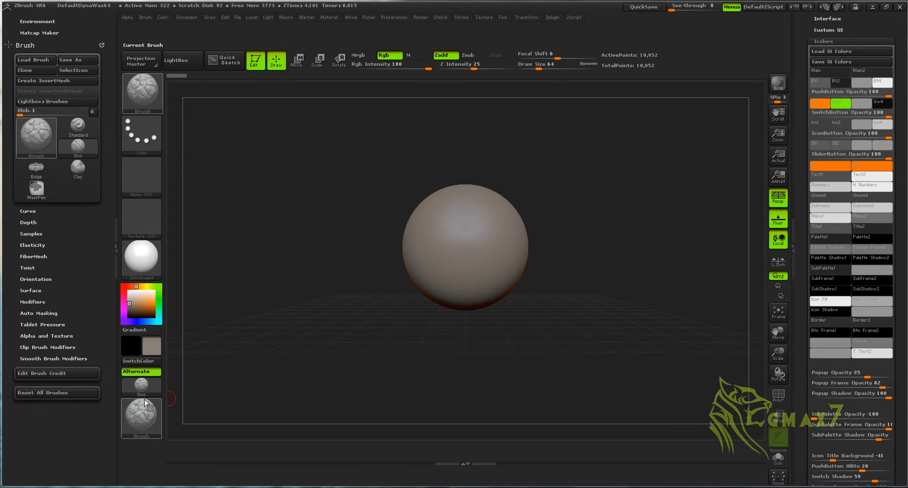
left_click(143, 393)
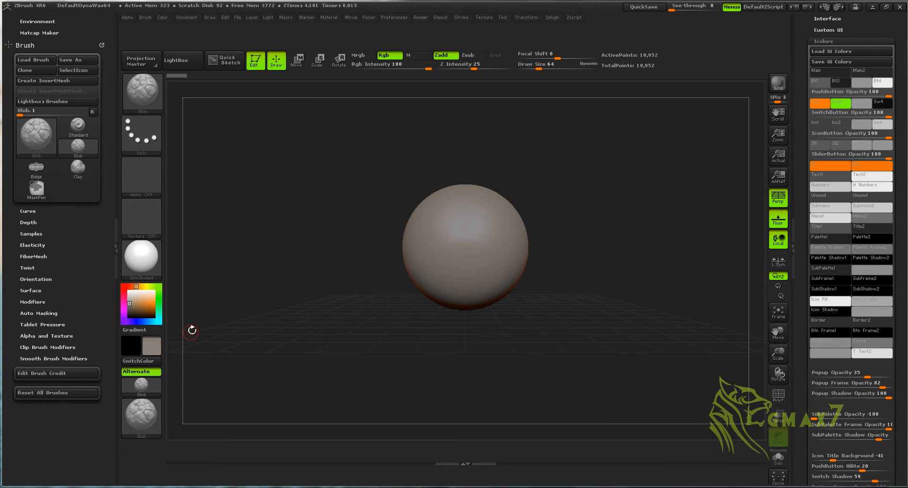
Remove the Blob shortcut and the Move, Scale and Rotate buttons from the shelves
key("ctrl")
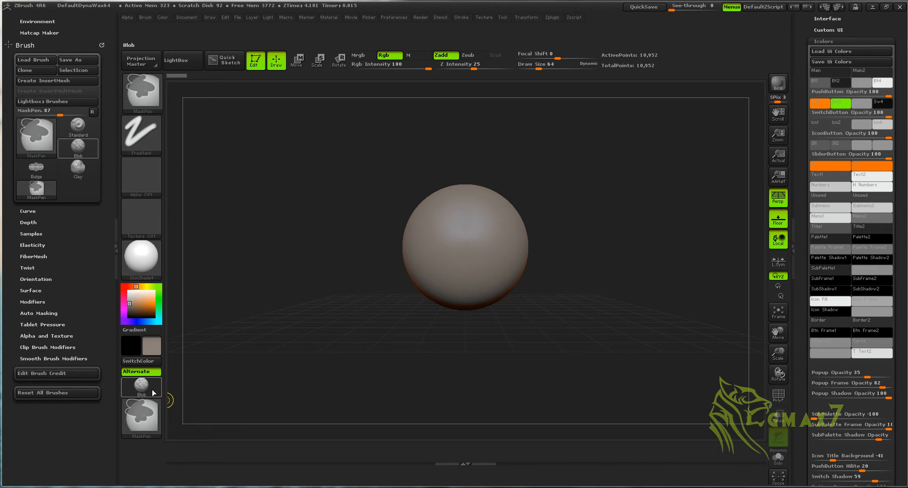
left_click_drag(153, 393, 288, 233)
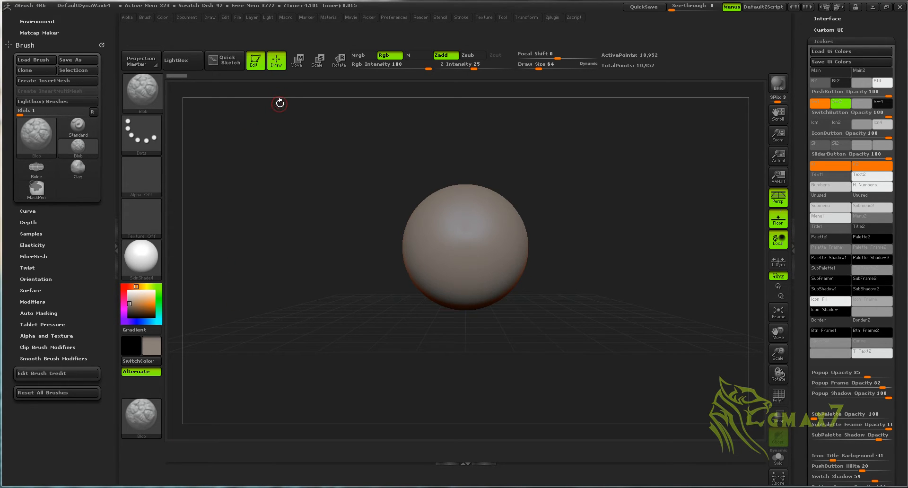
key("ctrl")
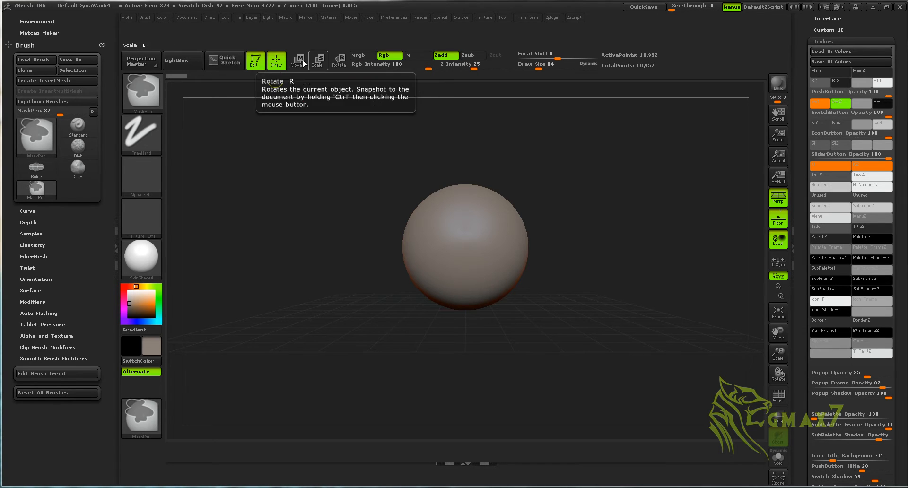
mouse_move(299, 61)
left_mouse_down("ctrl+alt")
mouse_move(303, 149)
mouse_move(334, 138)
left_mouse_up("ctrl+alt")
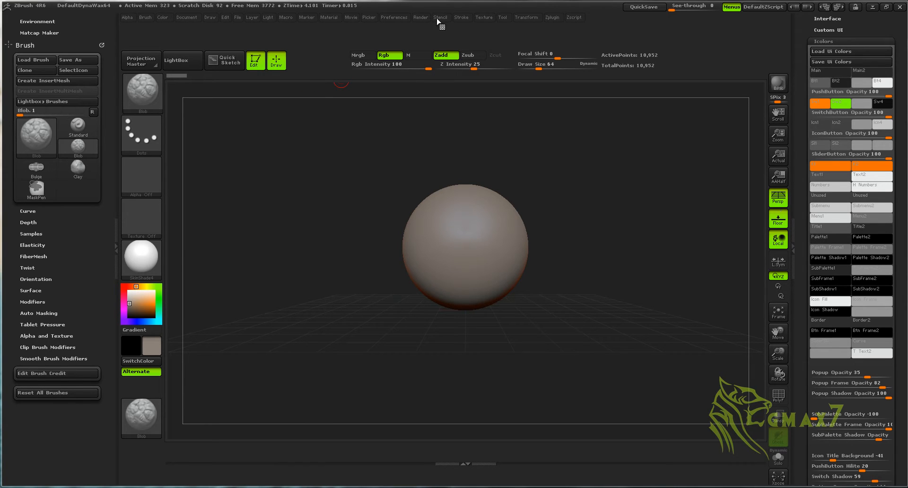
Place the Transform palette's edited-object Move, Scale and Rotate buttons on the upper shelf next to Draw
left_click(533, 19)
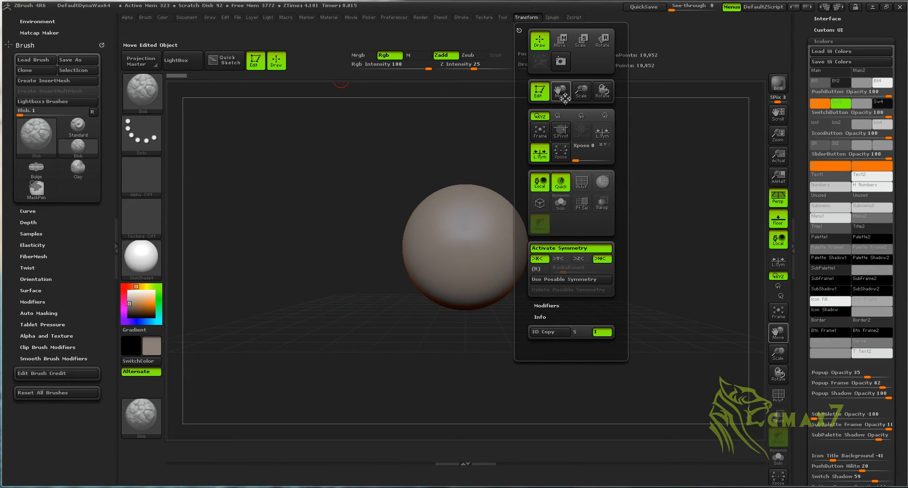
key("ctrl")
left_click_drag(561, 92, 297, 61, "ctrl+alt")
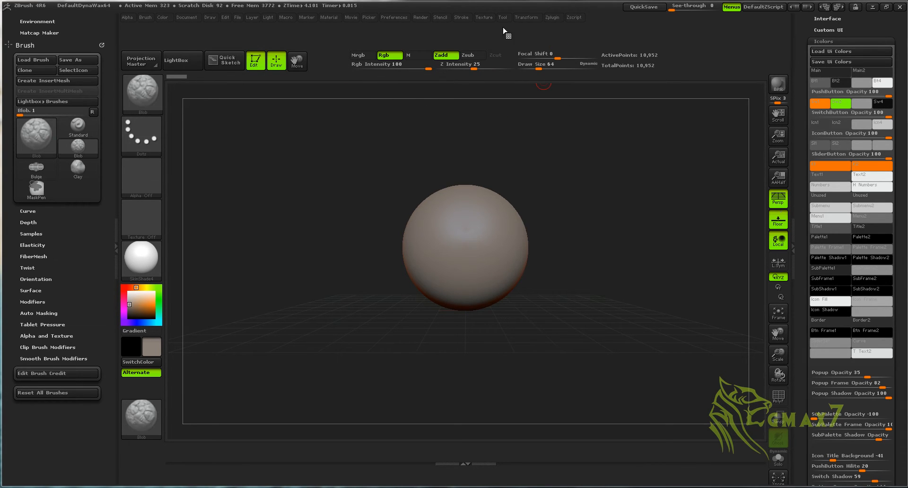
left_click(527, 17)
left_click_drag(581, 91, 318, 61, "ctrl+alt")
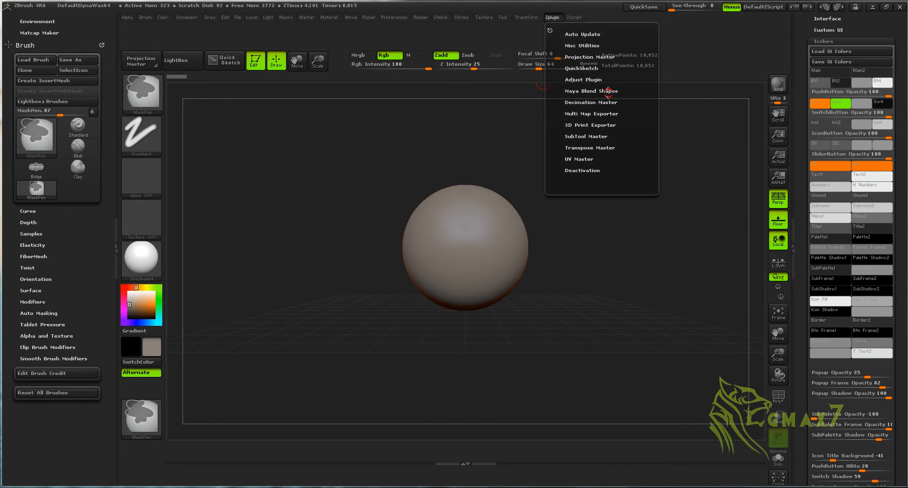
left_click(527, 18)
left_click_drag(602, 91, 339, 61, "ctrl+alt")
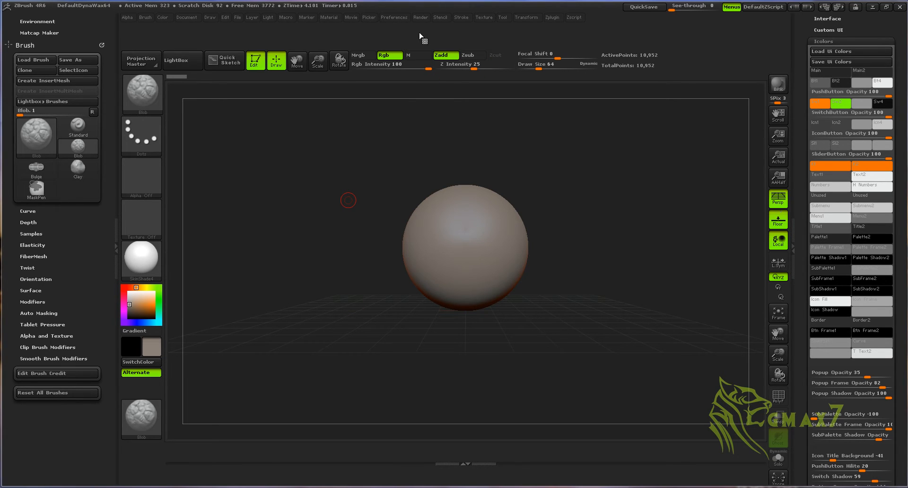
Turn off interface customization and dock the Preferences palette back in the tray above the Tool palette
left_click(404, 17)
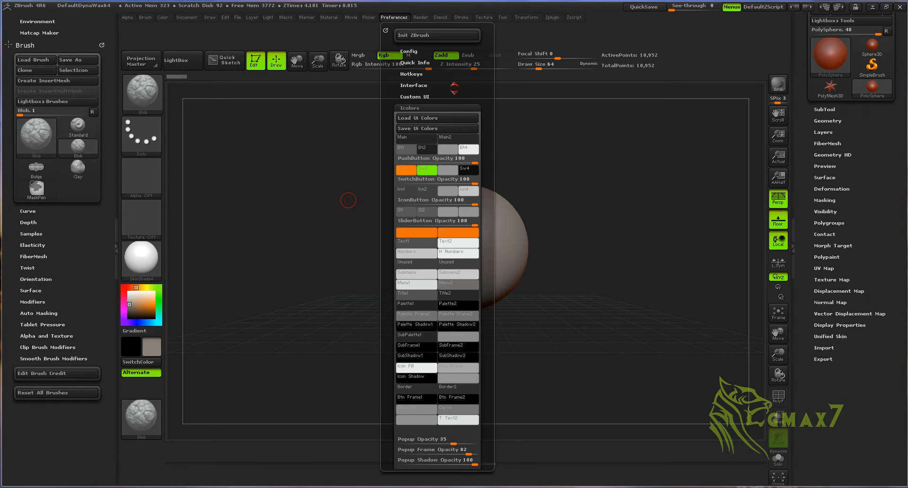
left_click(409, 51)
left_click(426, 103)
left_click(426, 104)
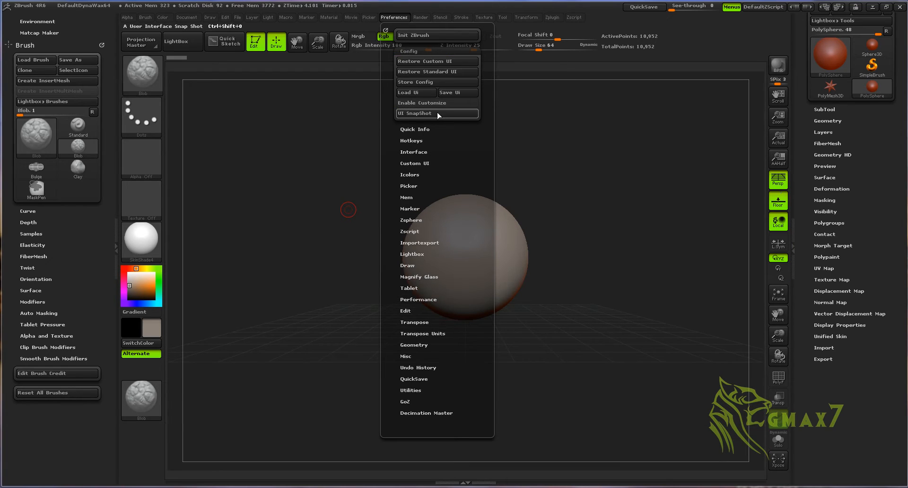
left_click(385, 31)
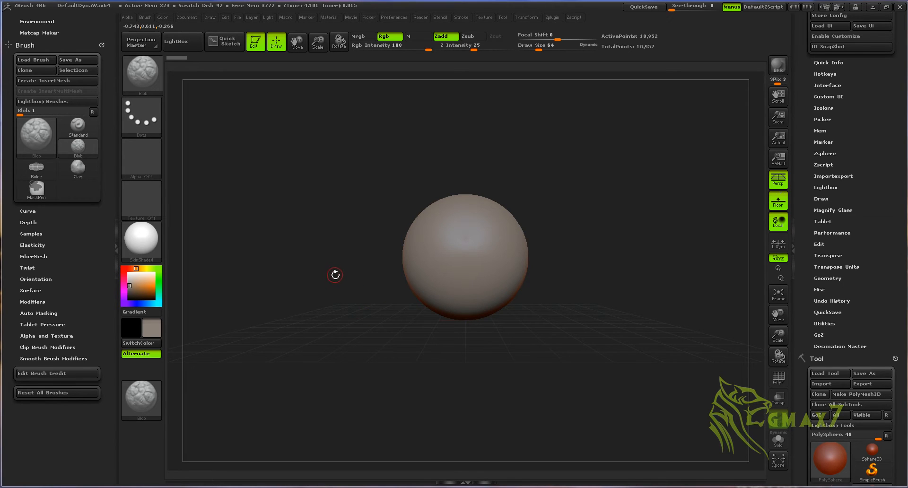
Assign hotkey 2 to the ClayBuildup brush, accept its reassignment, and try out hotkeys 1 and 2 for switching brushes
key("b")
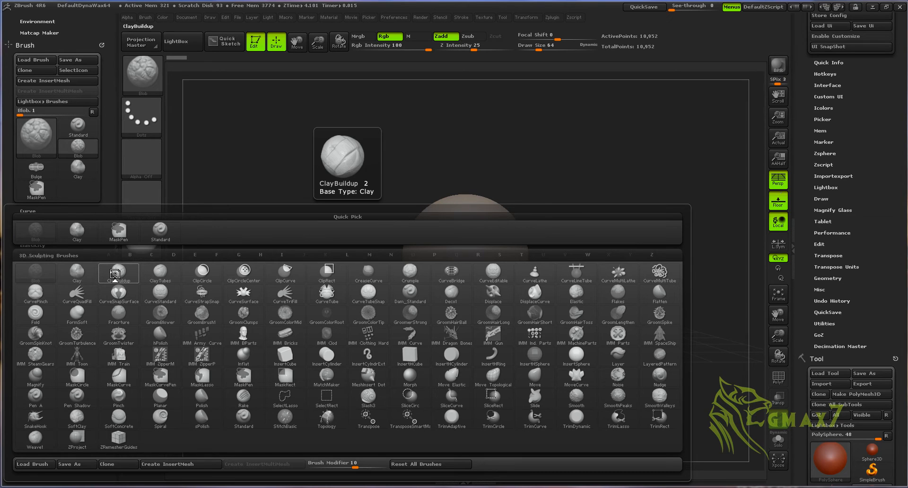
key("ctrl")
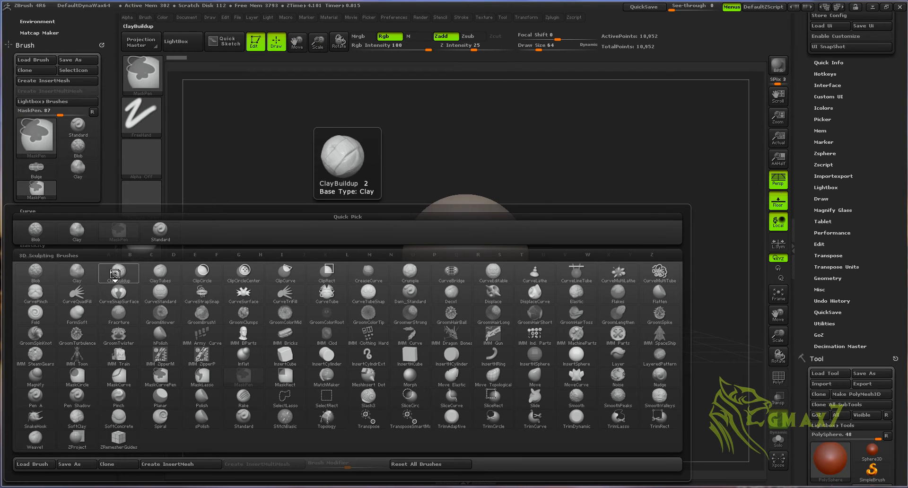
left_click(115, 275, "ctrl+alt")
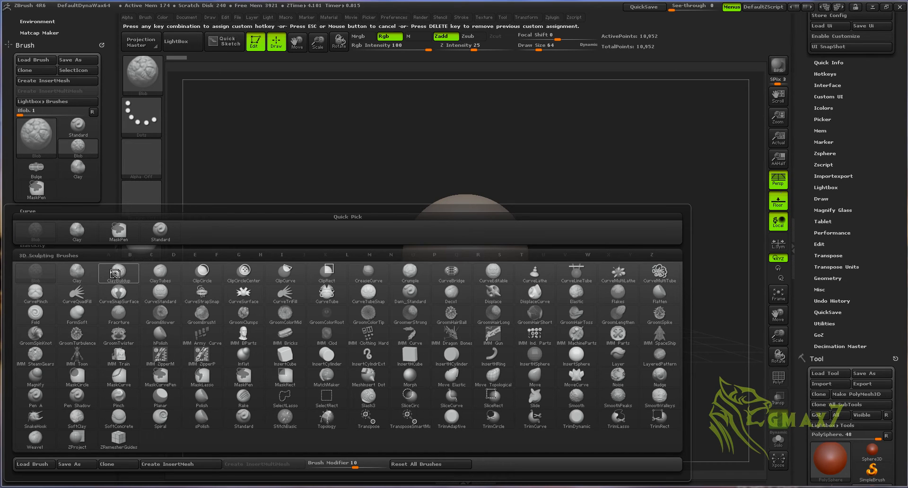
key("c")
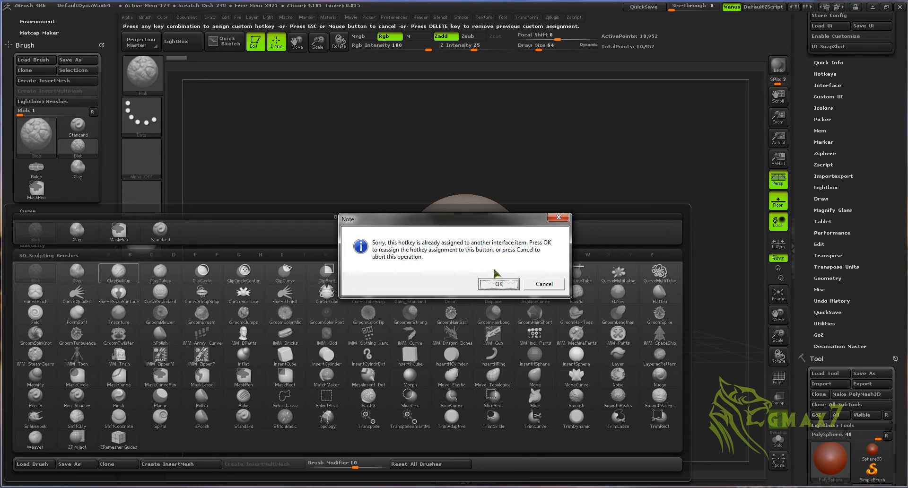
left_click(498, 284)
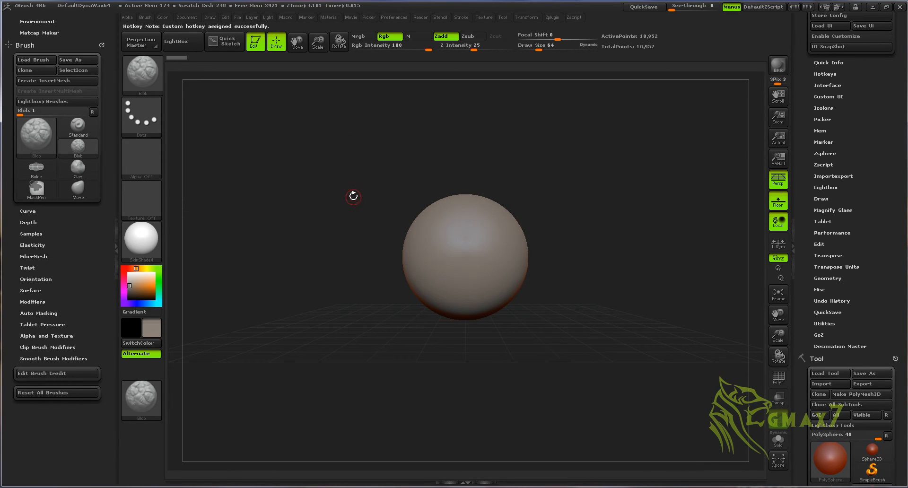
key("1")
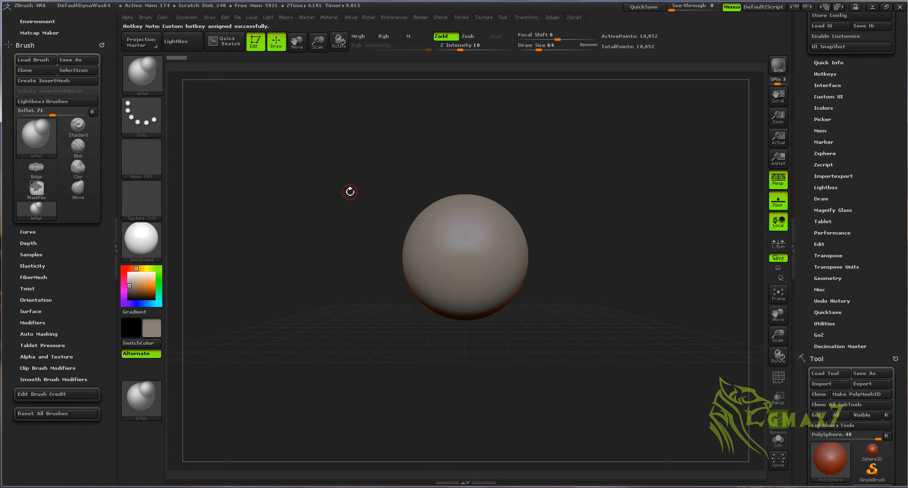
key("2")
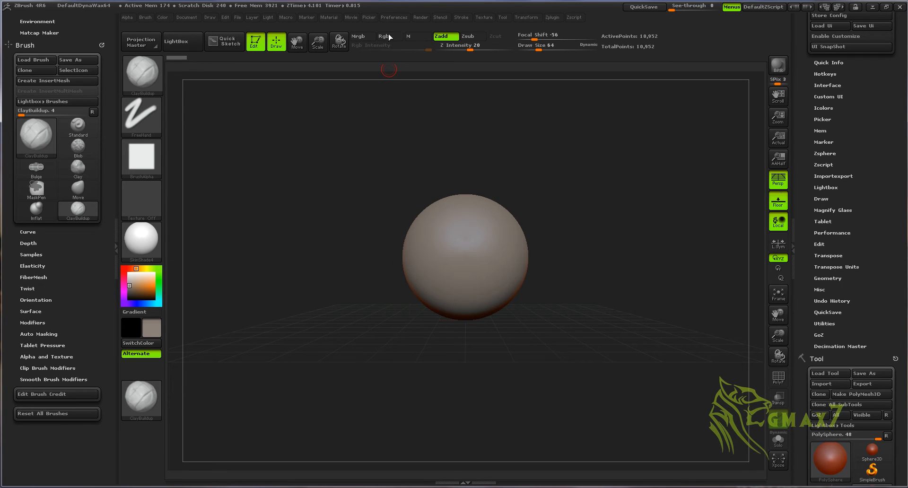
Save the current user interface configuration as test_1 in the ZStartup folder
left_click(395, 19)
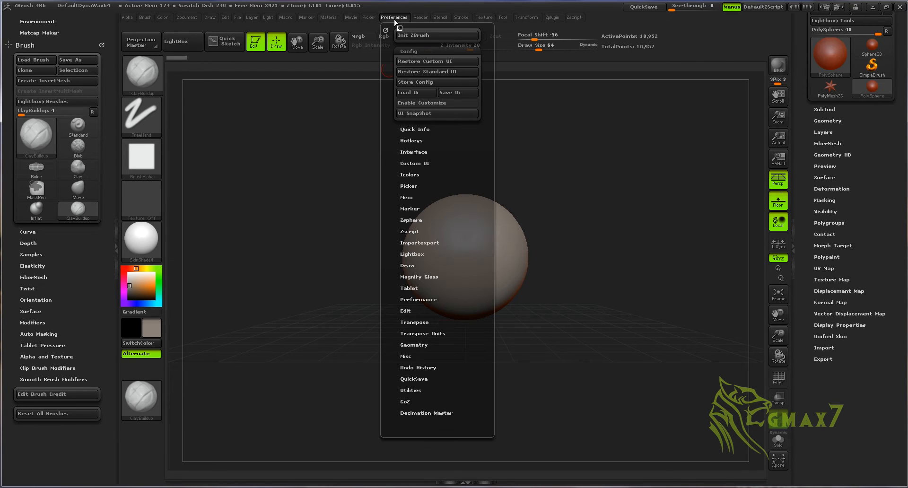
left_click(447, 93)
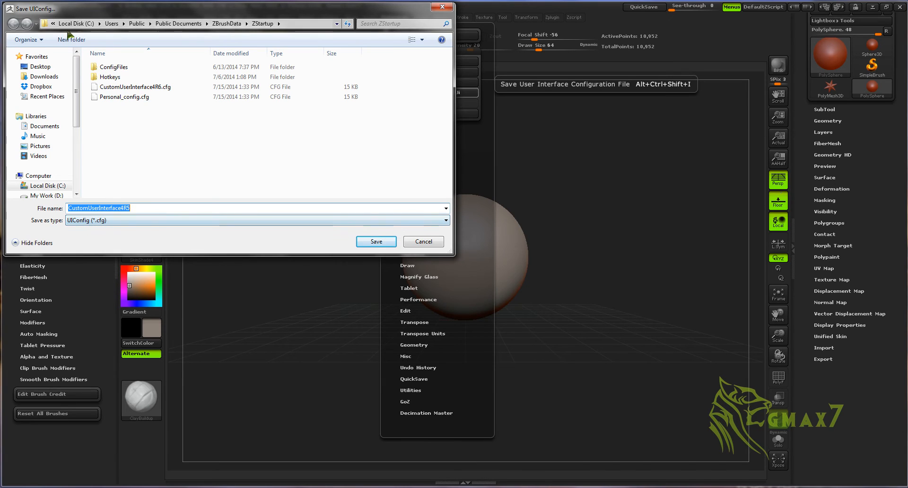
left_click(47, 23)
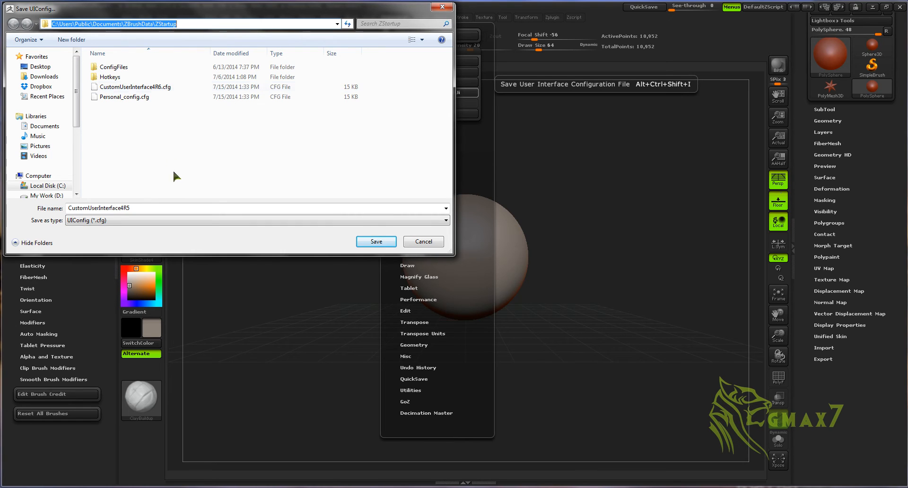
double_click(147, 206)
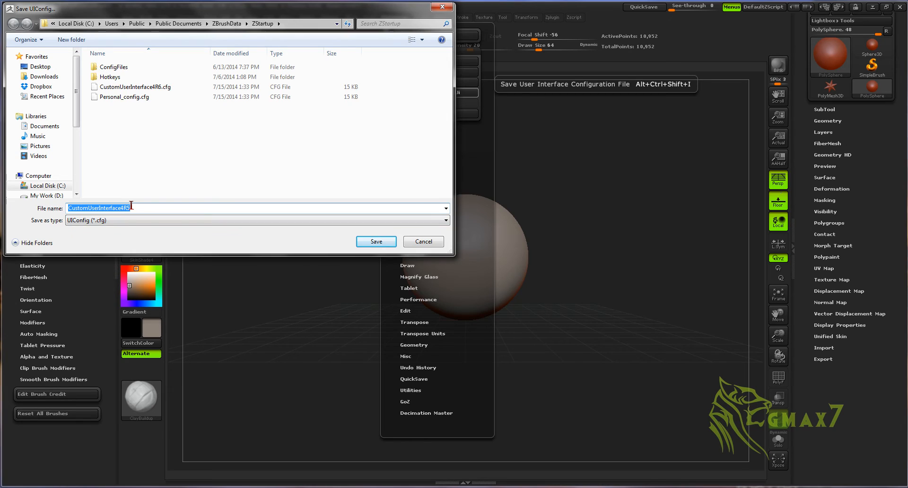
type("test")
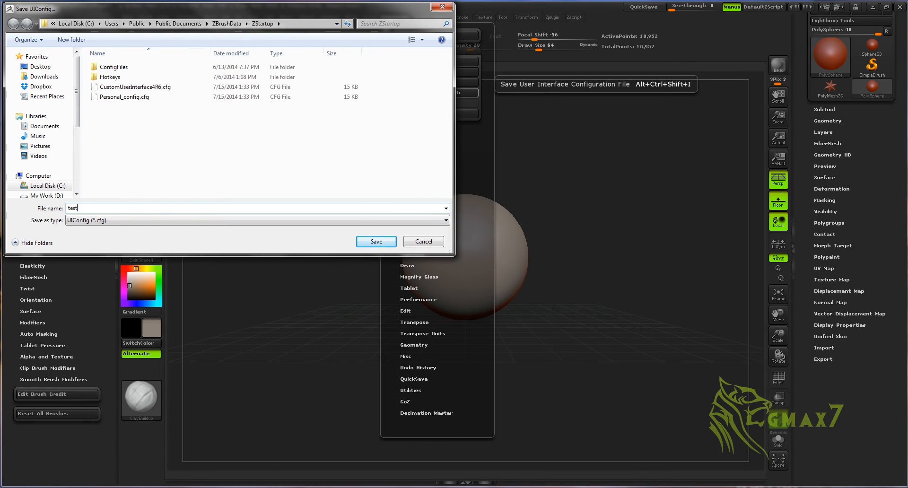
type("_1")
key("Return")
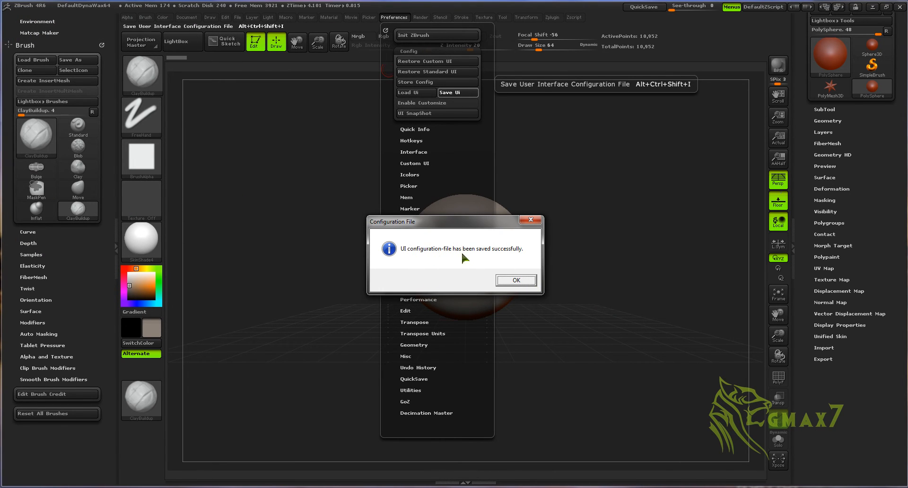
left_click(509, 281)
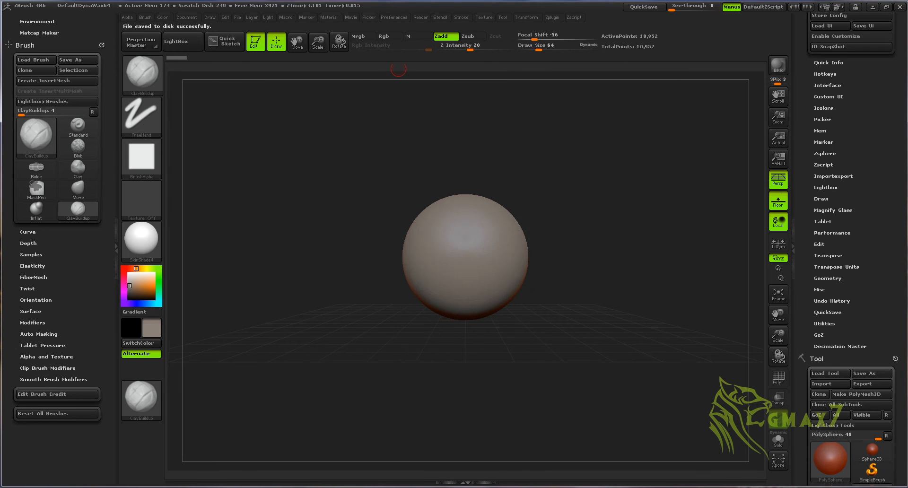
Store the current interface as the master configuration that loads at every startup
left_click(400, 19)
left_click(396, 17)
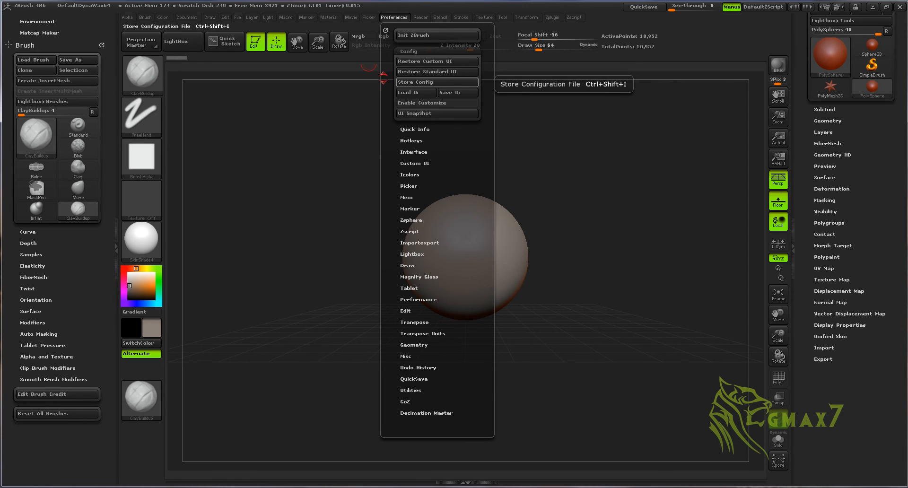
left_click(461, 85)
left_click(415, 84)
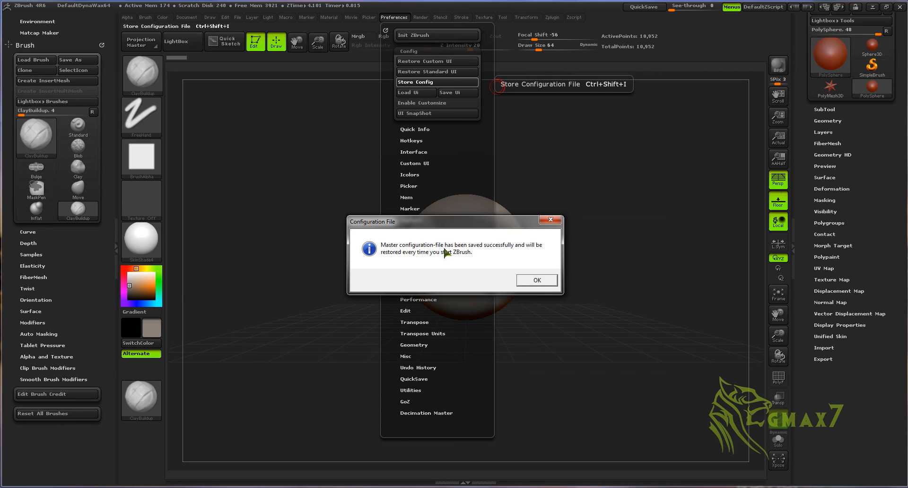
left_click(542, 281)
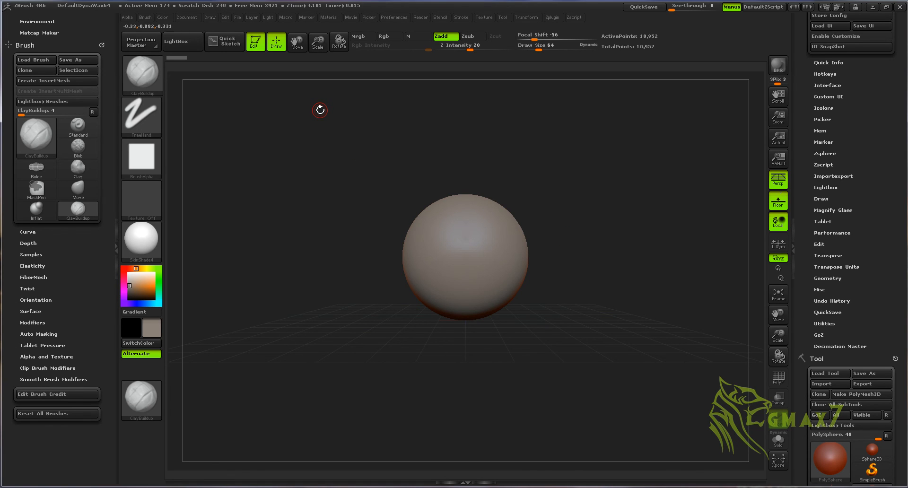
Restore the standard interface and load the saved UI configuration test_1.cfg from the ZStartup folder
left_click(400, 18)
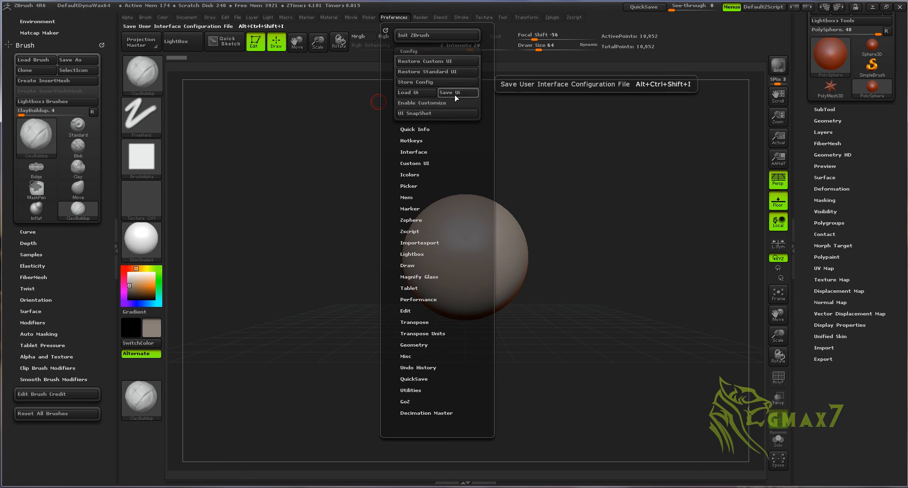
left_click(413, 74)
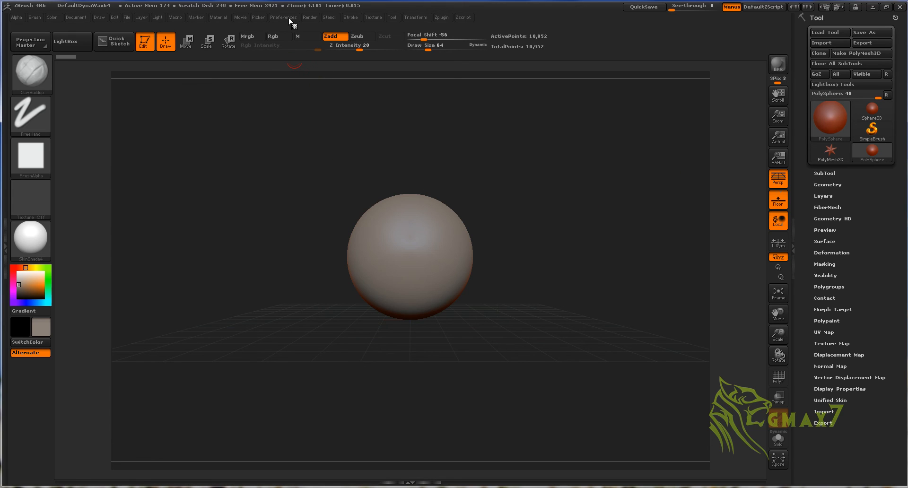
left_click(286, 19)
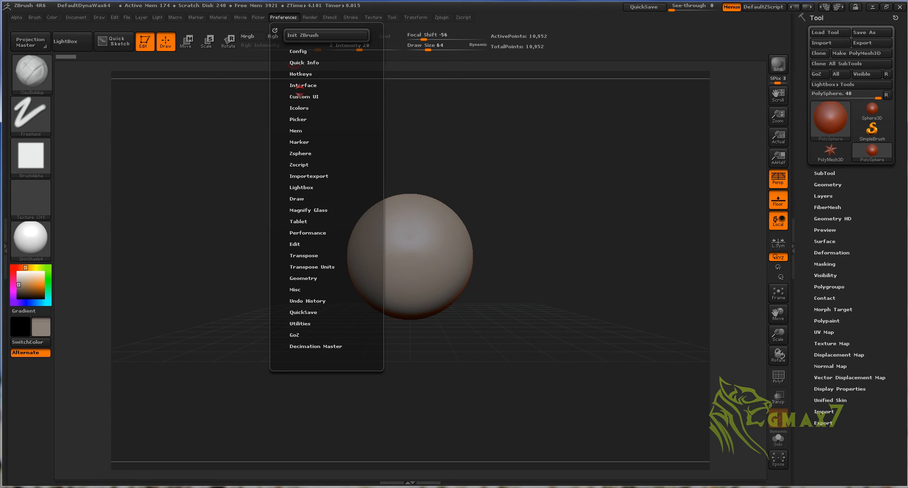
left_click(298, 51)
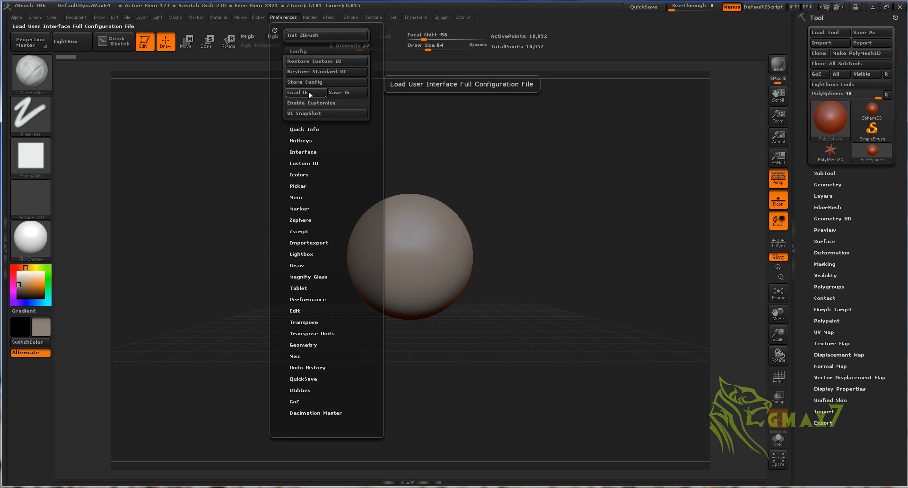
left_click(308, 93)
left_click(37, 107)
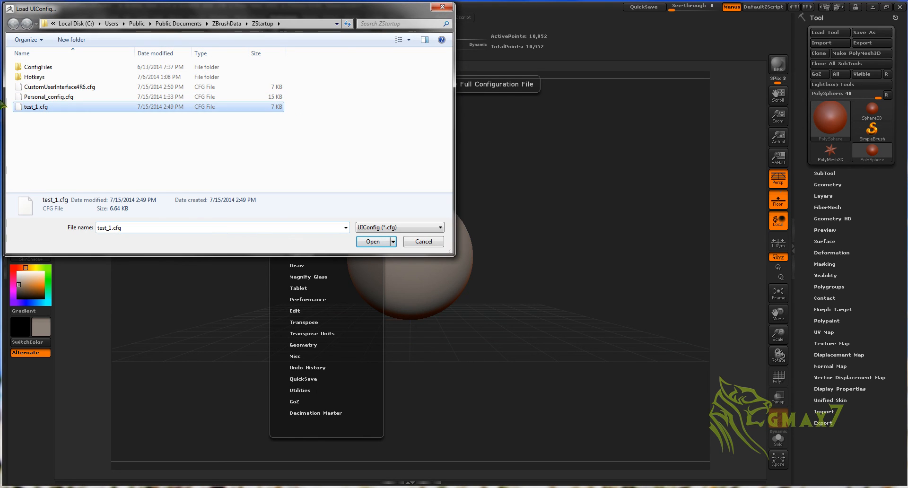
left_click(373, 241)
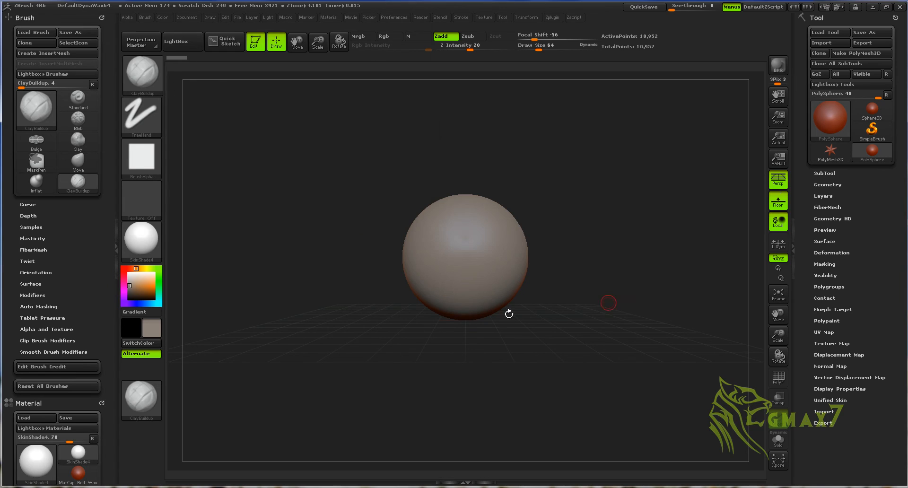